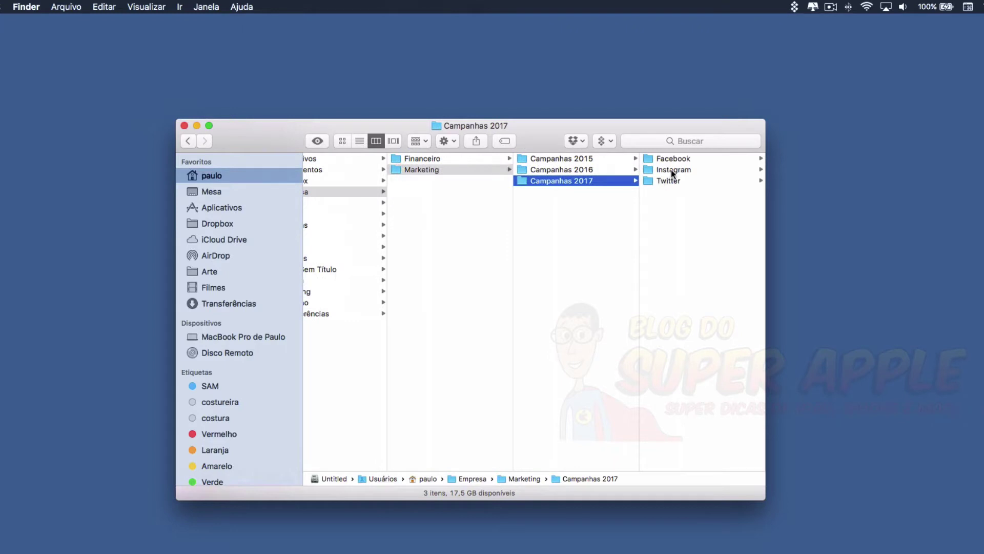
Open the Instagram folder inside Campanhas 2017, and move and enlarge the Finder window to fit the folder columns.
left_click(671, 170)
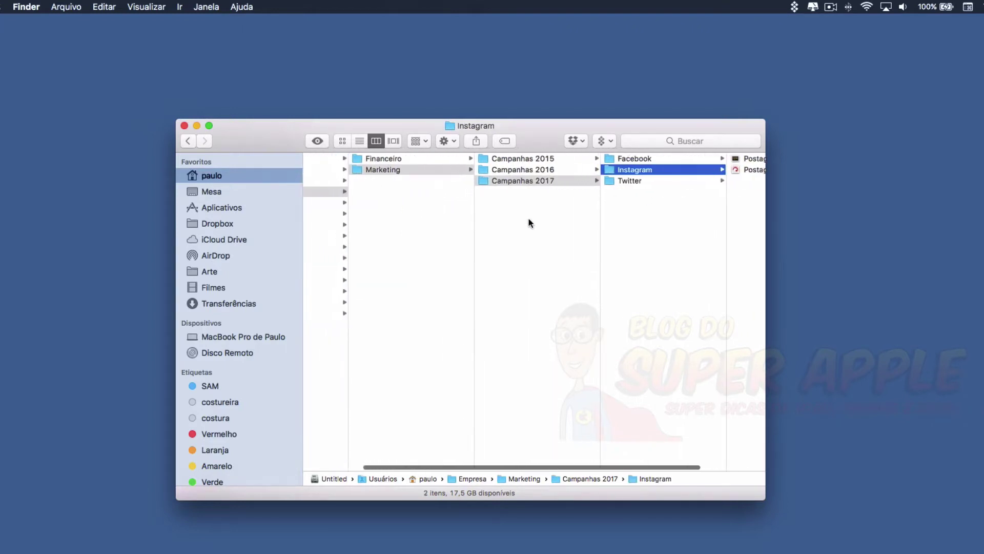
scroll(528, 218, "left", 3)
left_click_drag(535, 130, 450, 77)
left_click_drag(681, 447, 741, 538)
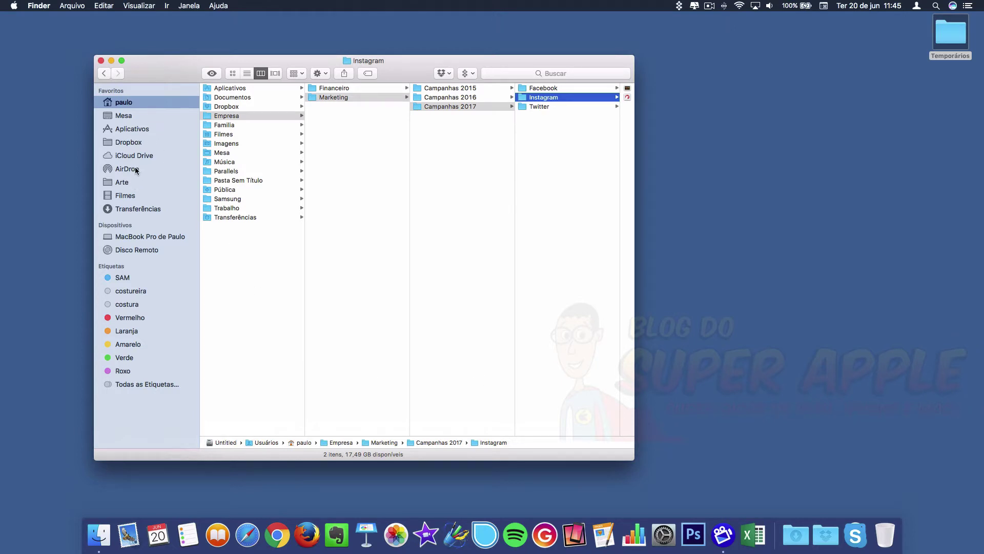
Add the Campanhas 2017 folder to the sidebar favourites between Aplicativos and Dropbox, and open it from there.
left_click(418, 106)
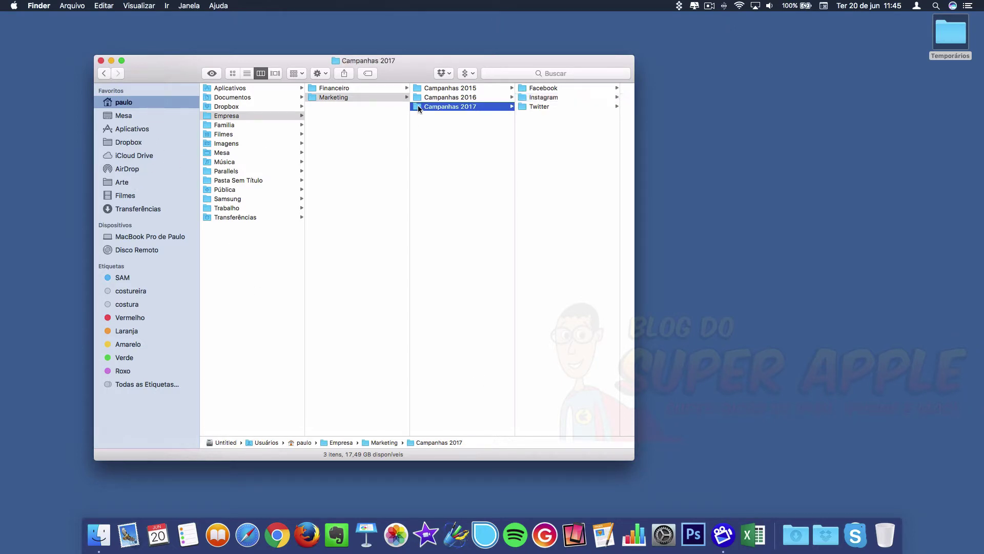
left_click_drag(417, 106, 153, 138)
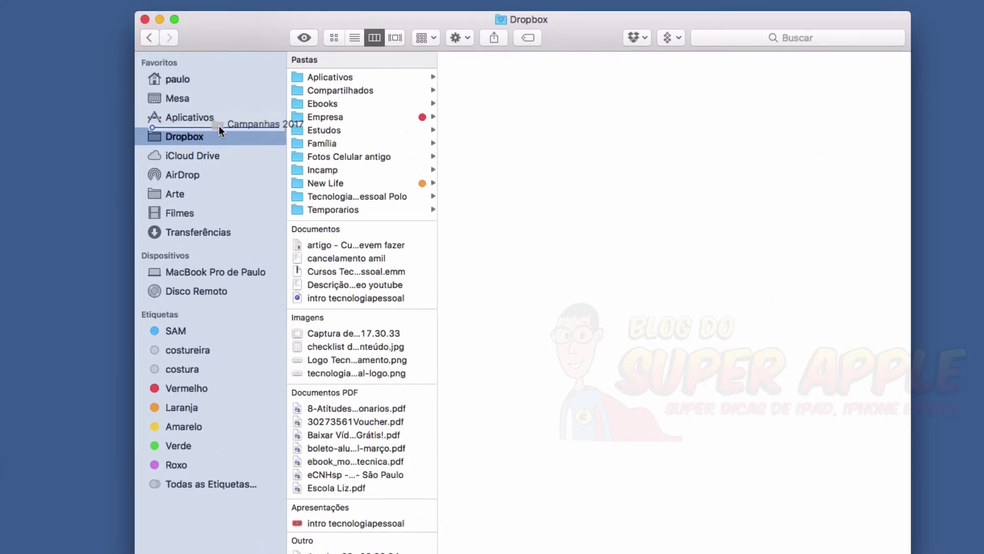
left_click_drag(220, 125, 220, 125)
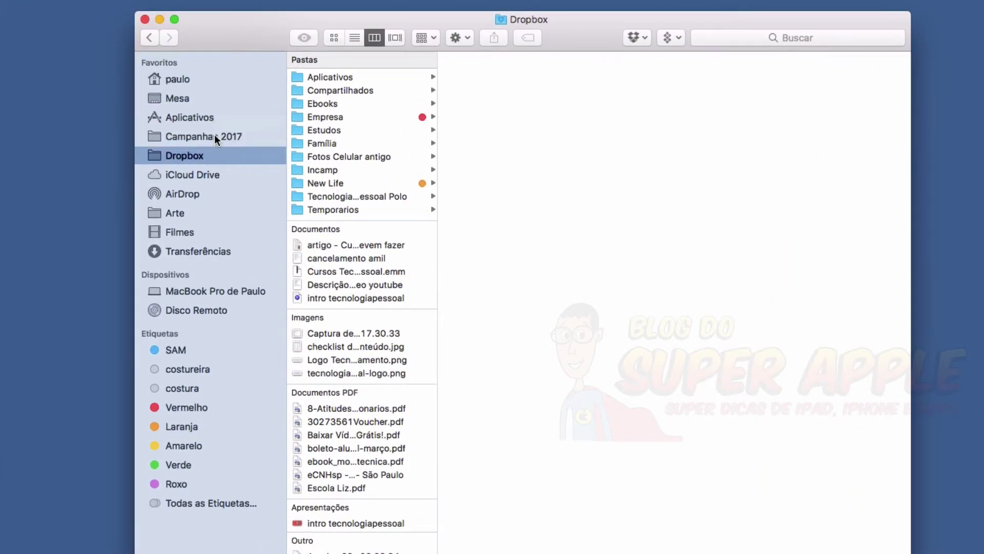
left_click(213, 136)
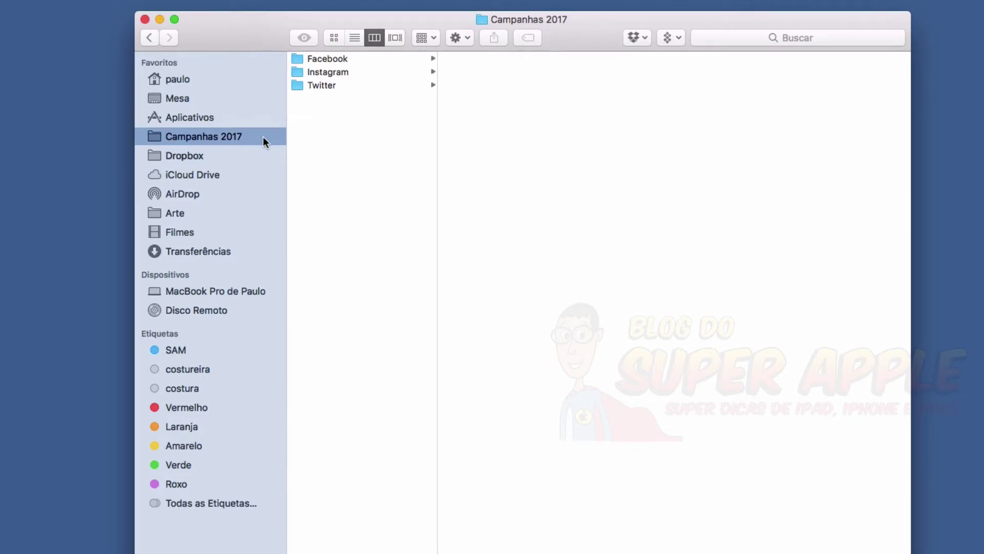
Add the Familia folder from the home folder to the sidebar favourites below Mesa, and remove it from the sidebar again.
left_click(176, 82)
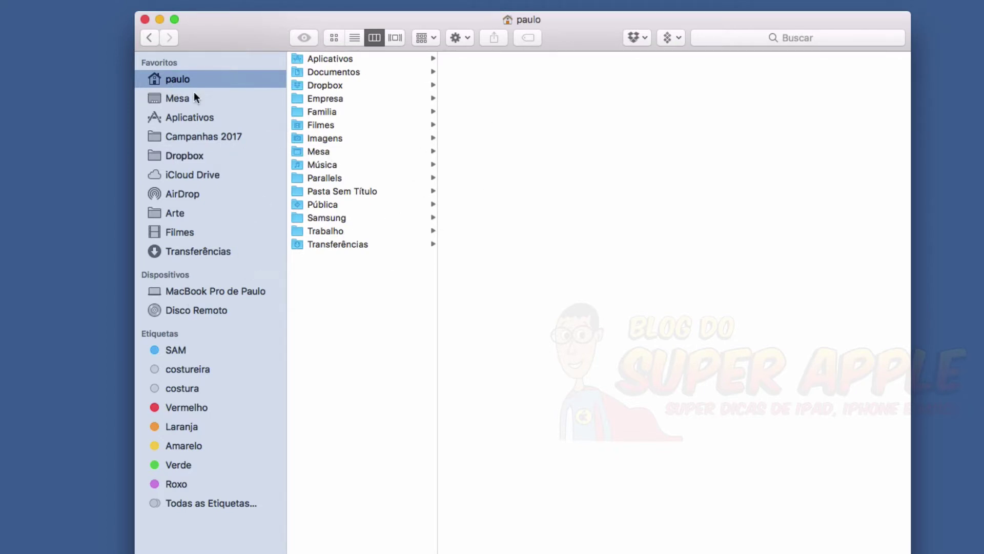
left_click_drag(297, 110, 189, 123)
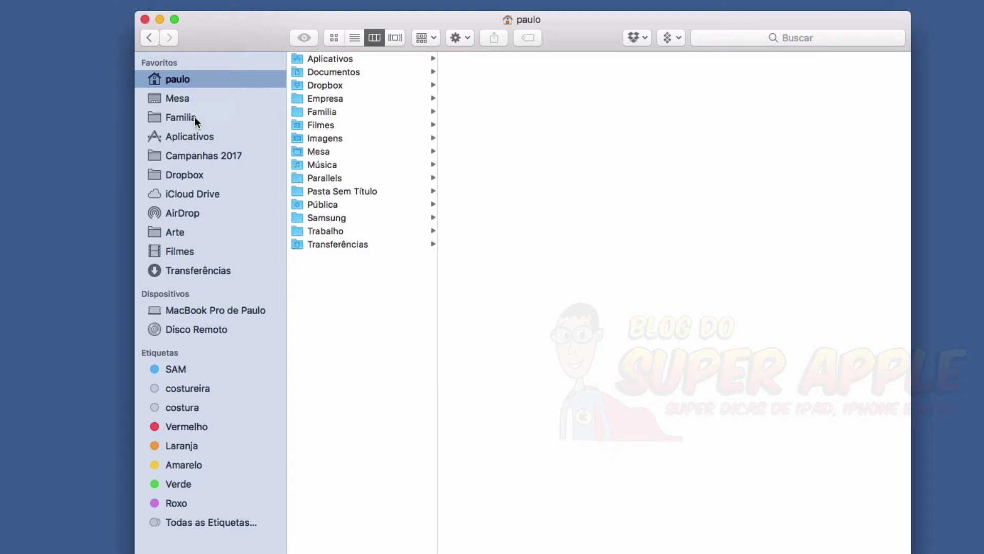
right_click(195, 121)
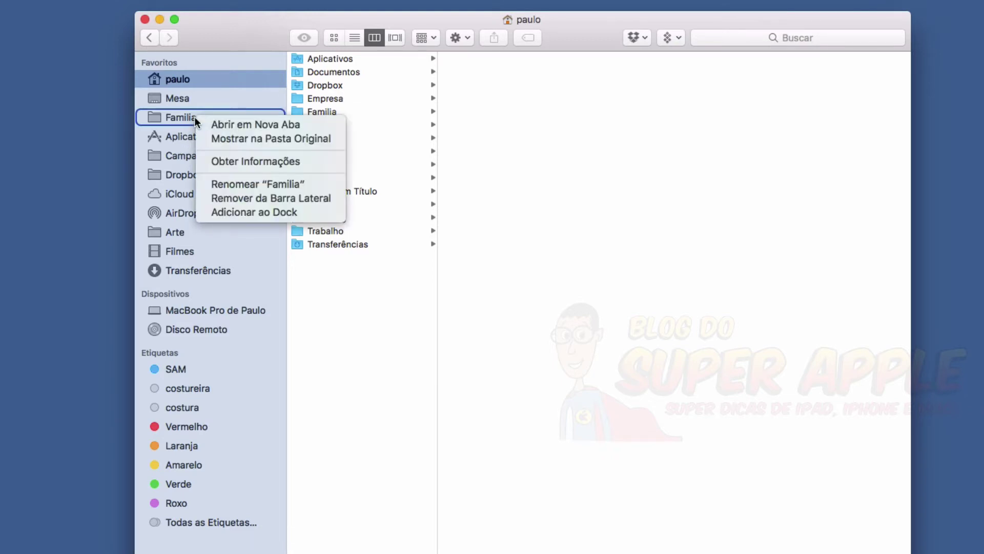
left_click(328, 198)
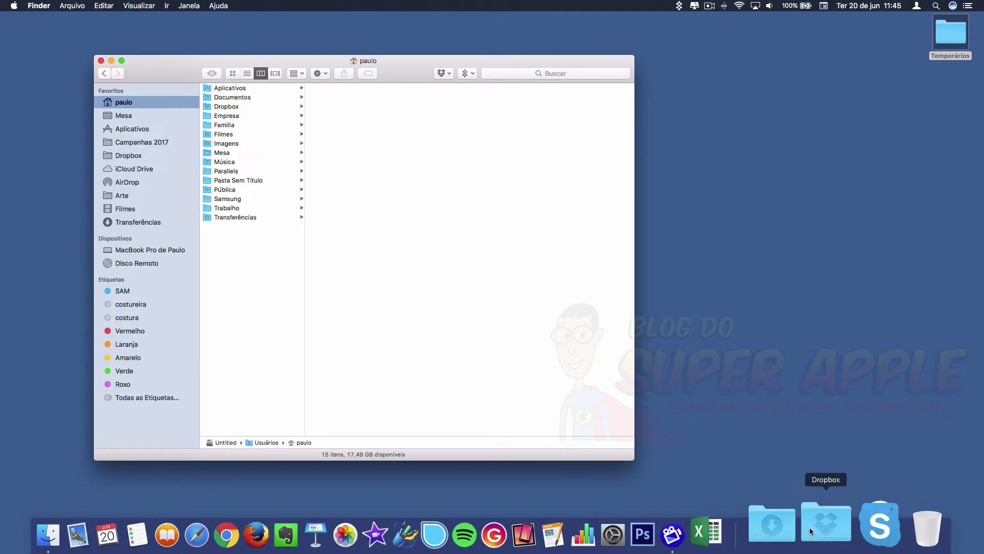
Add the Campanhas 2017 sidebar folder to the Dock and close the Finder window.
left_click(139, 144)
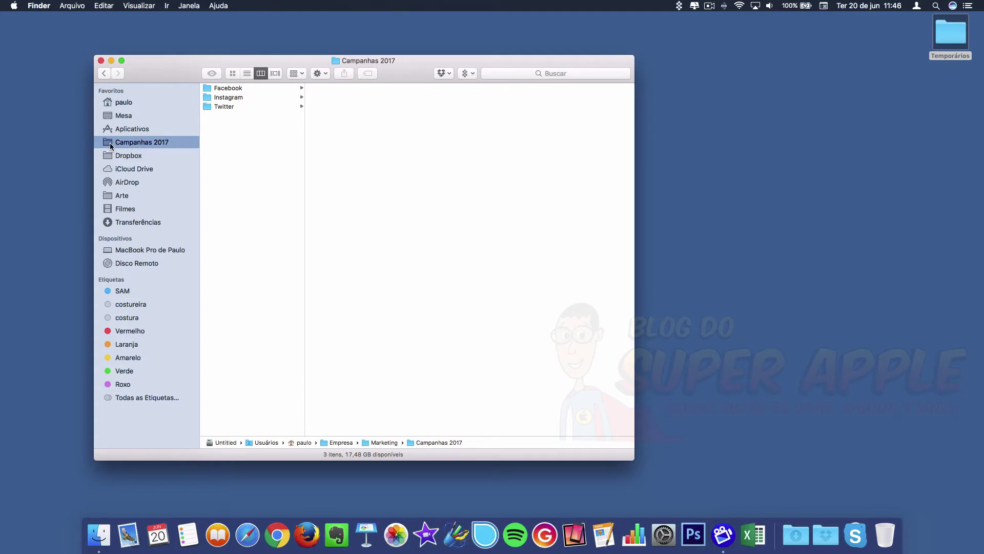
right_click(111, 146)
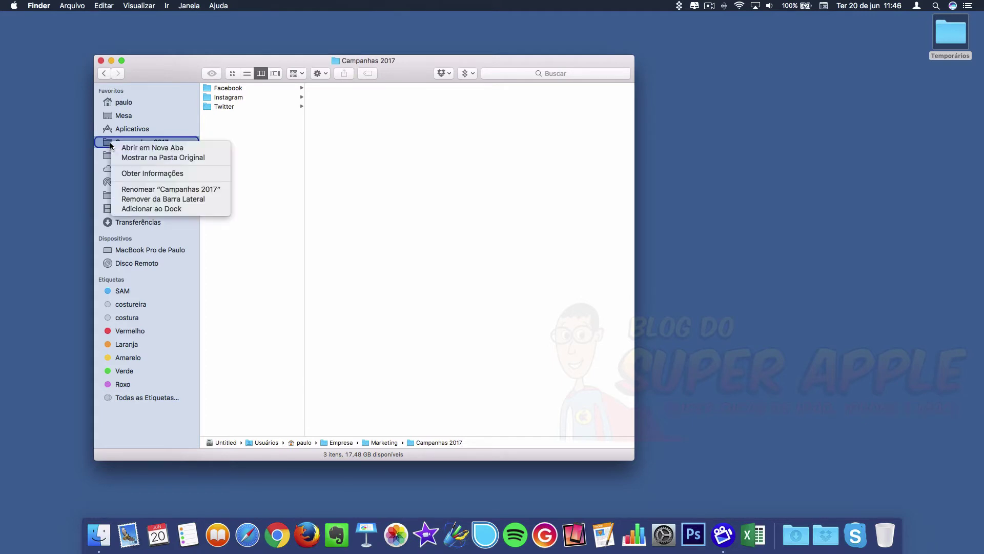
left_click(207, 210)
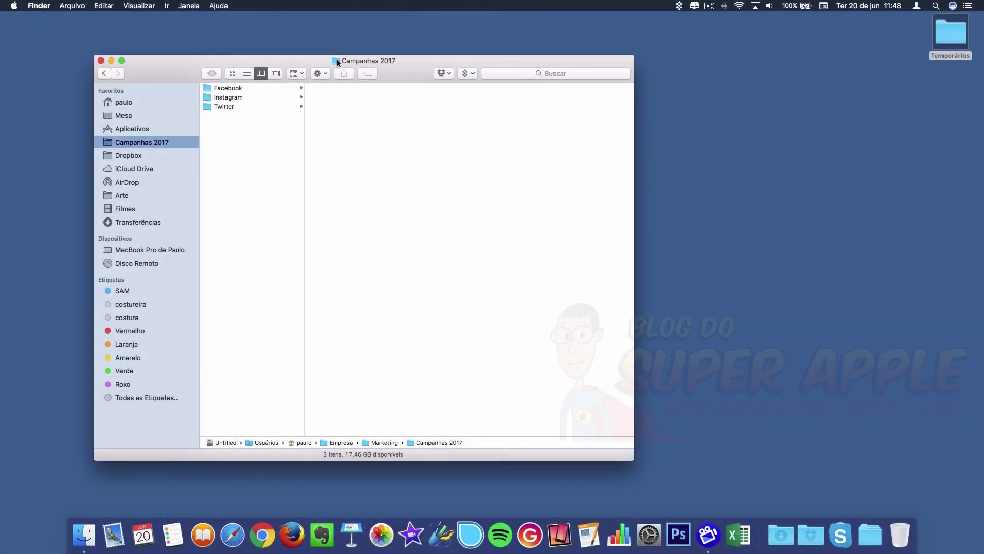
left_click_drag(429, 93, 866, 530)
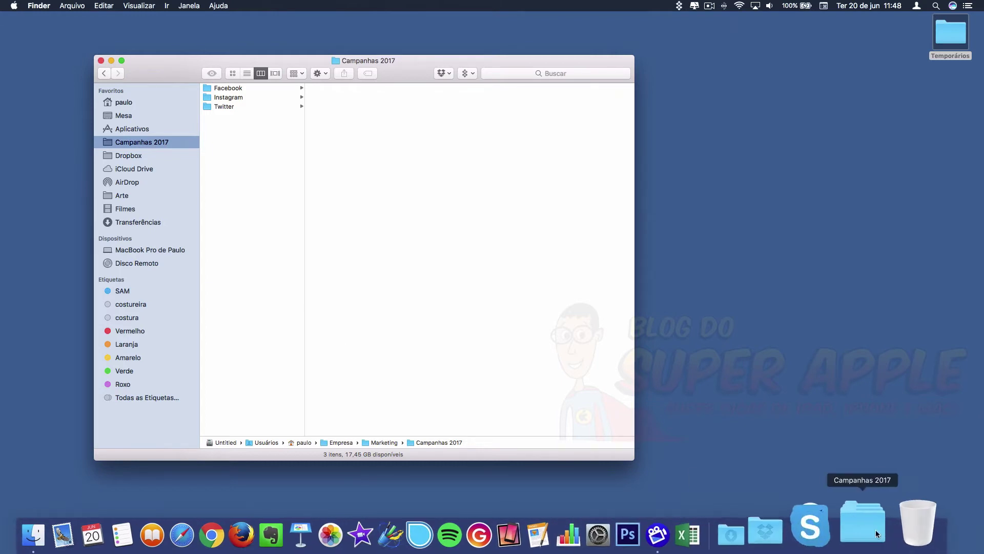
left_click(101, 61)
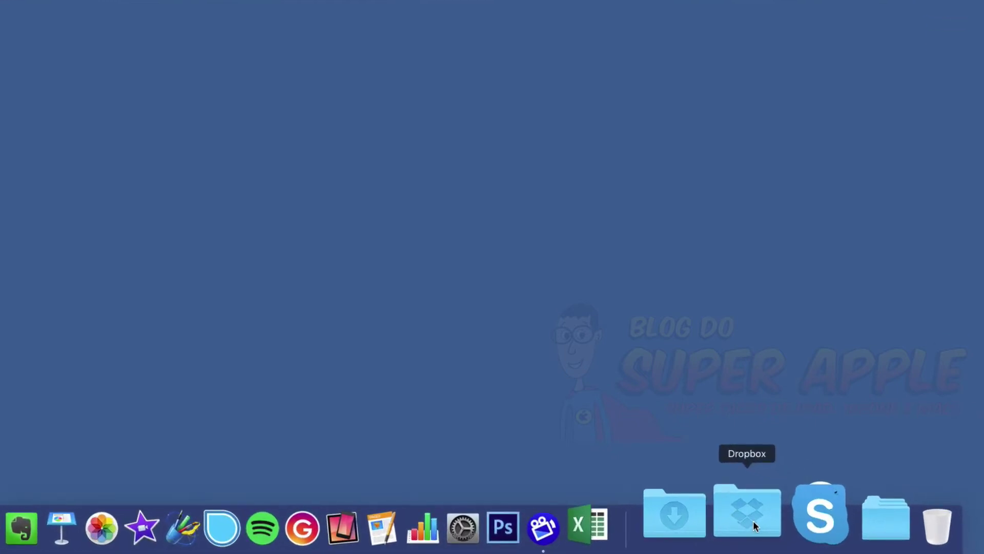
Show the Dropbox folder in the Dock as Pilha with its contents viewed as Leque, and preview the contents.
right_click(753, 521)
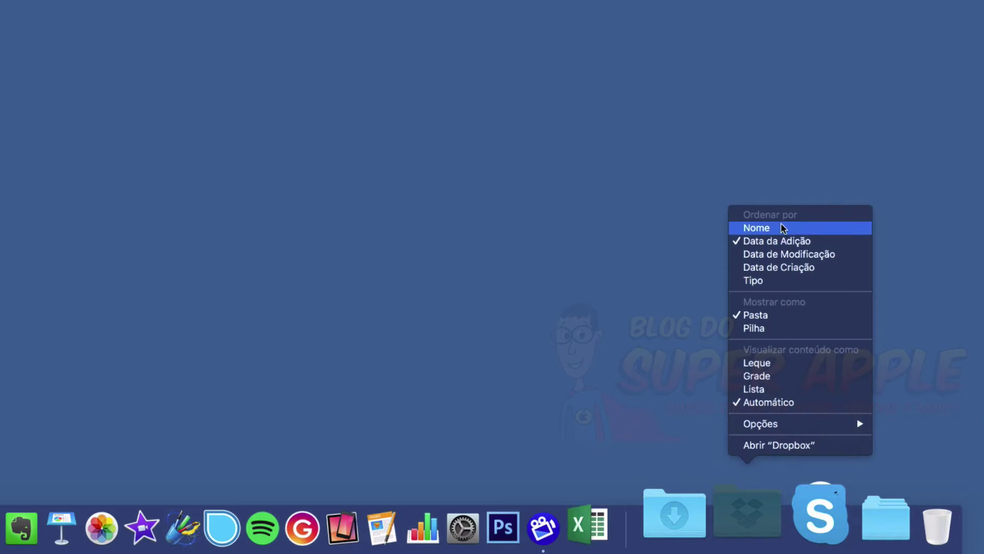
left_click(794, 328)
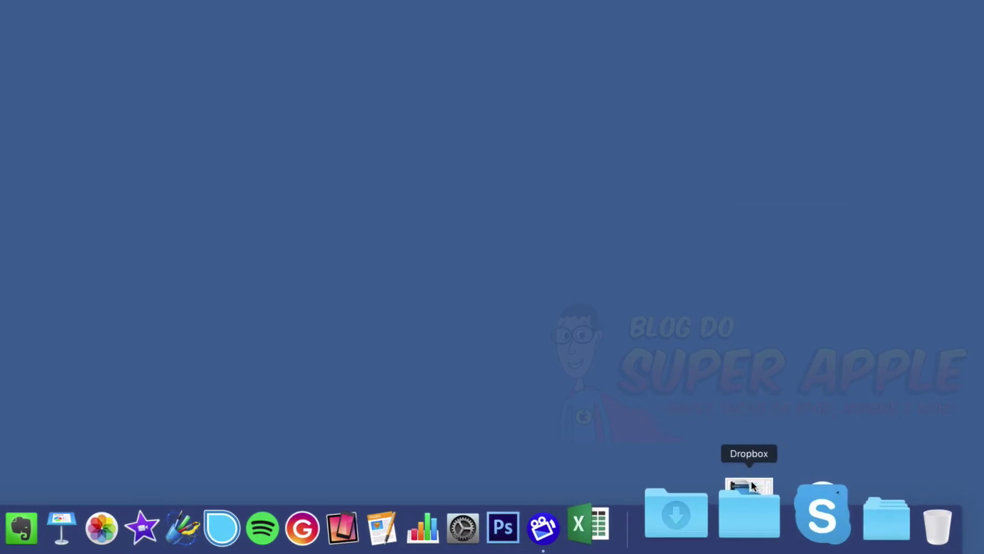
right_click(749, 505)
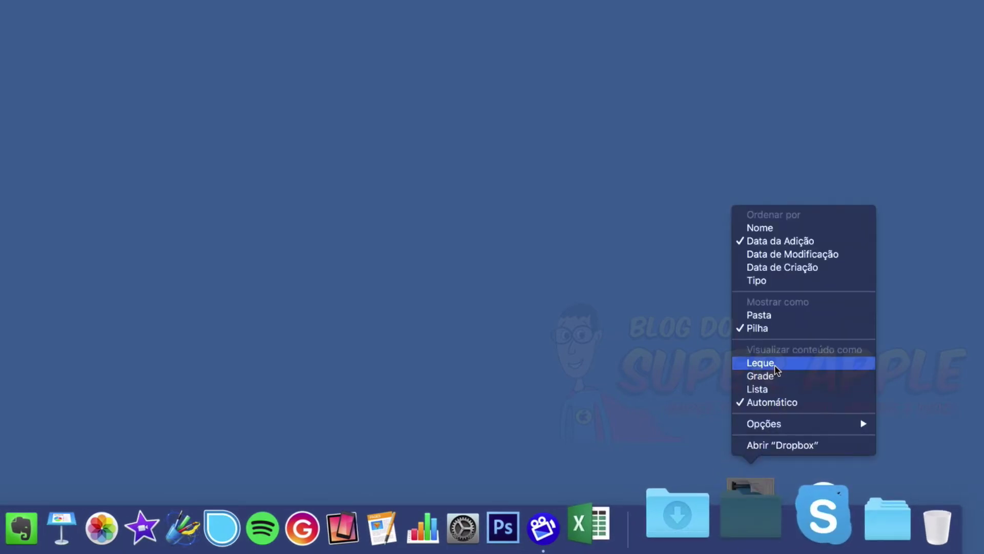
left_click(774, 365)
left_click(748, 529)
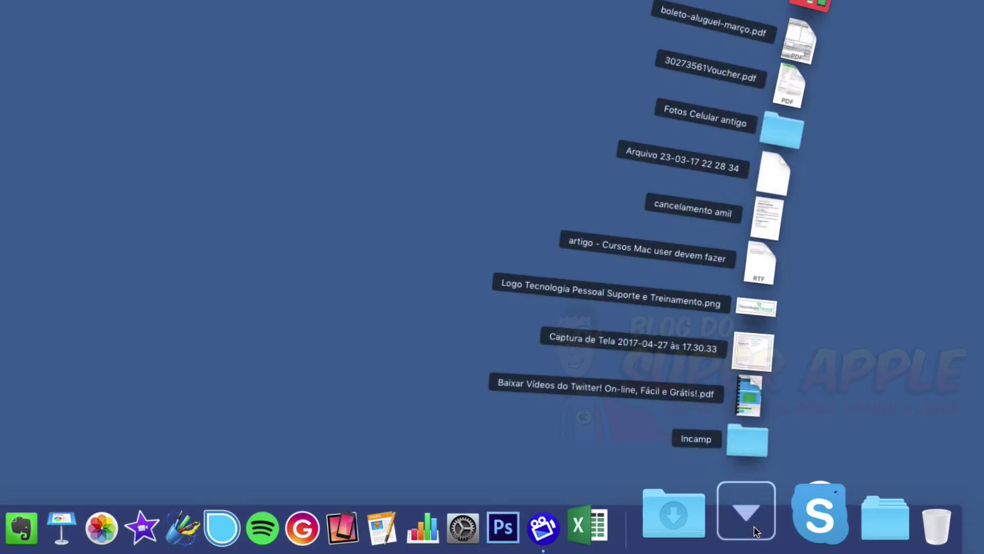
left_click(755, 531)
Switch the Dropbox stack's content view to Grade and browse its Aplicativos and wpb2d folders in the grid.
right_click(755, 518)
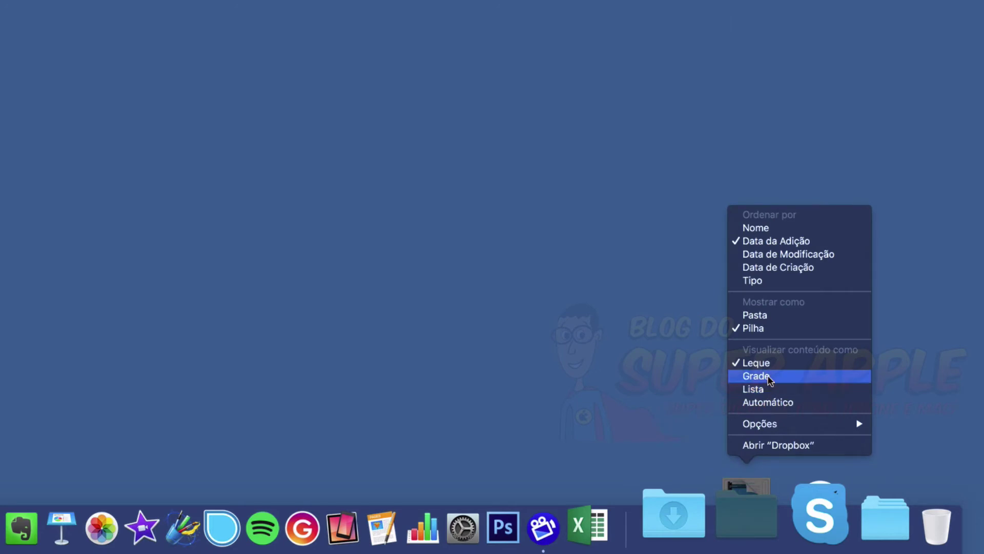
left_click(769, 378)
left_click(752, 523)
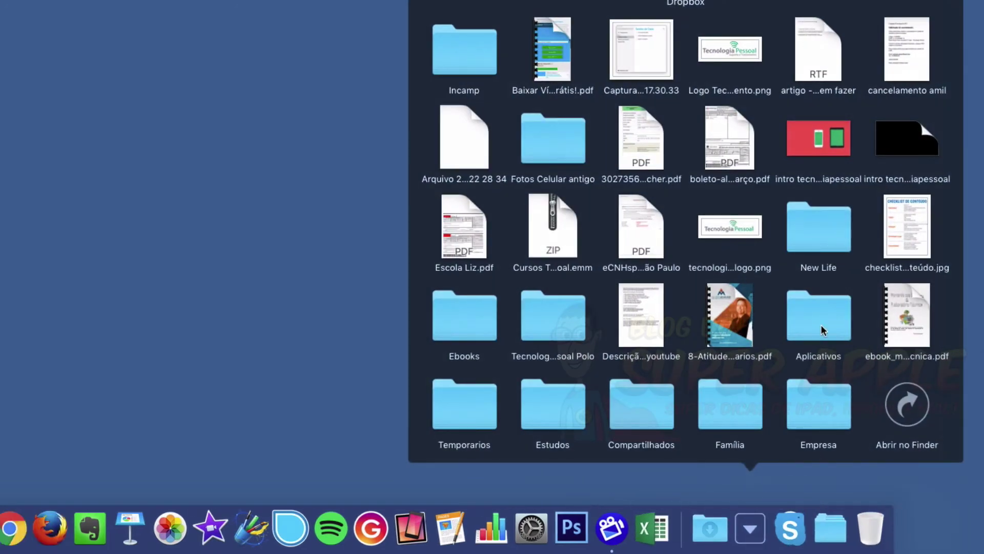
left_click(822, 326)
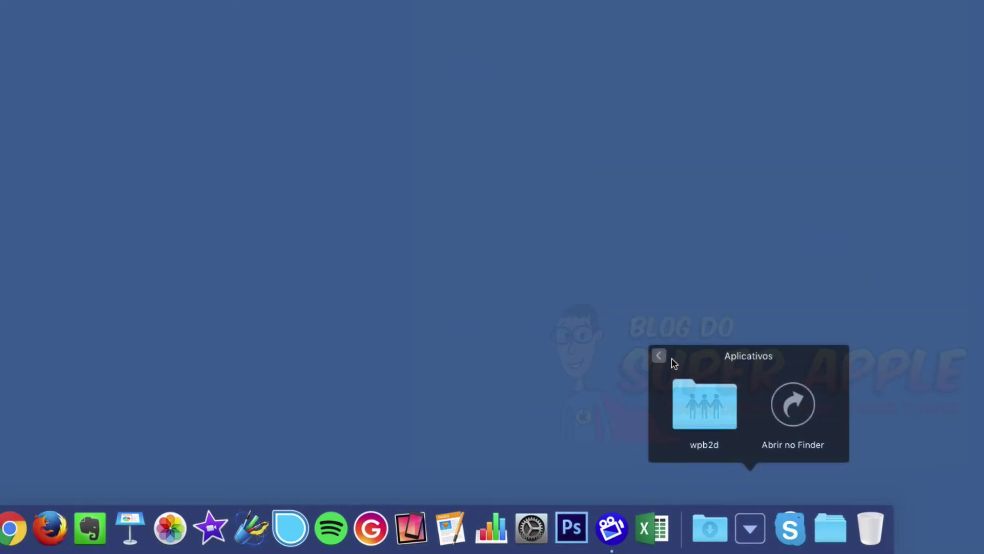
left_click(706, 408)
left_click(660, 356)
left_click(659, 354)
left_click(753, 523)
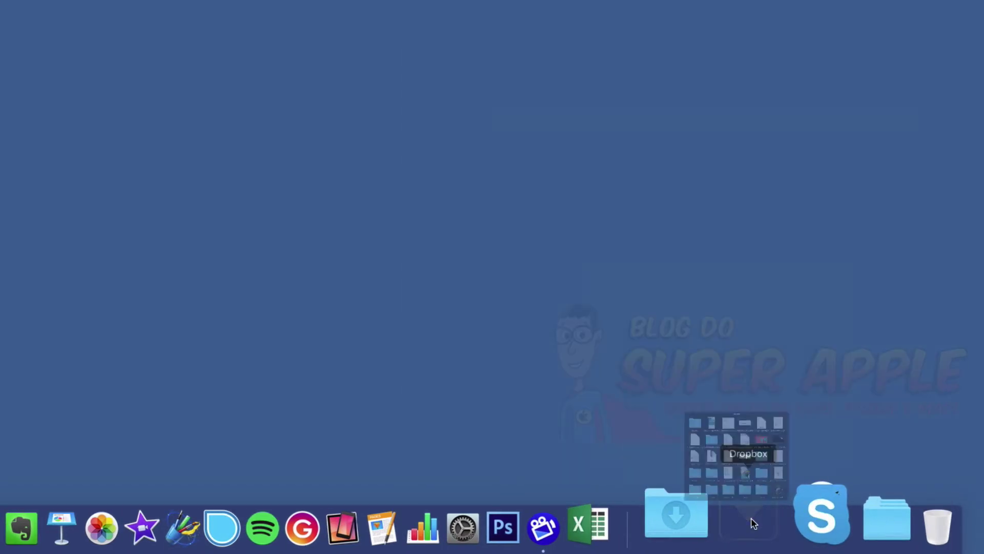
Set the Dropbox stack's content view to Lista and browse its subfolders in the list.
right_click(753, 520)
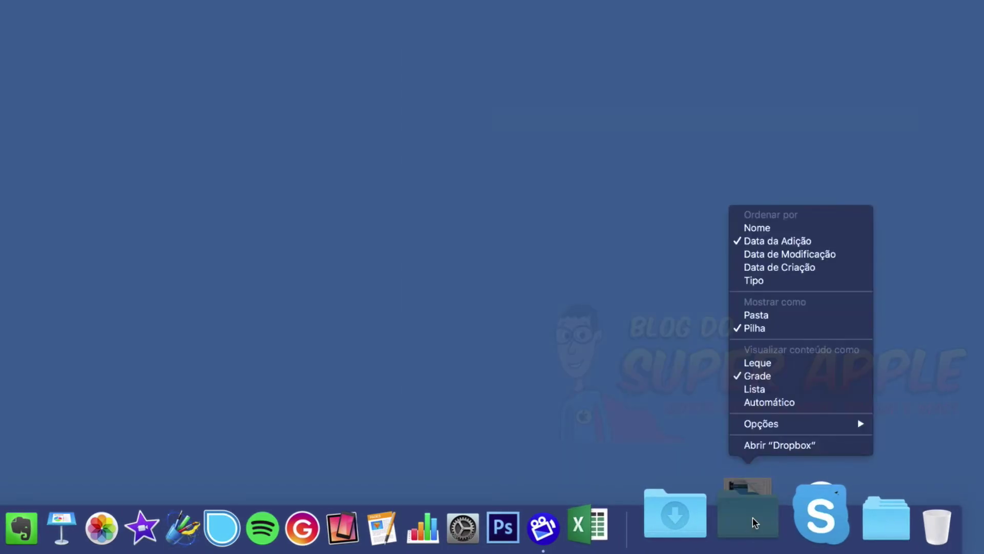
left_click(774, 390)
left_click(745, 521)
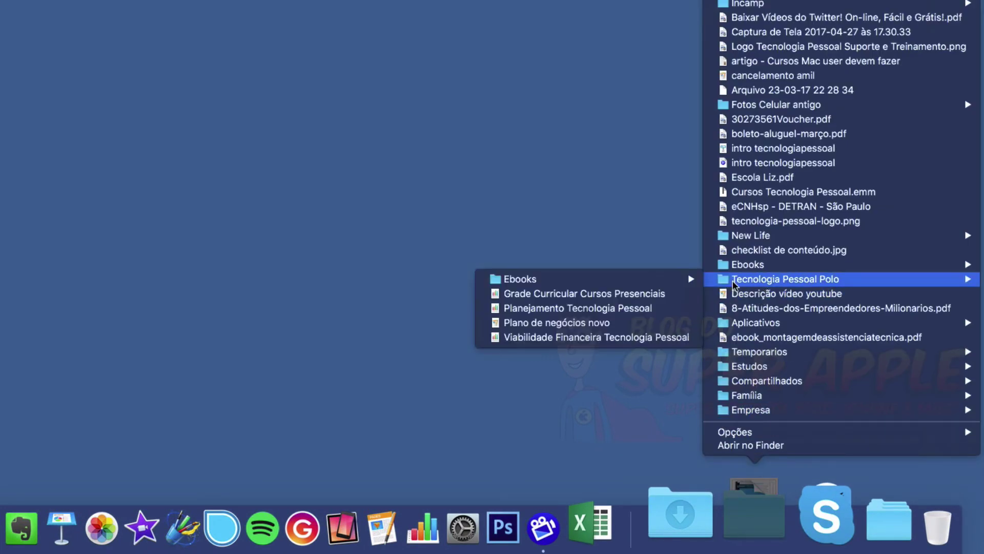
mouse_move(741, 105)
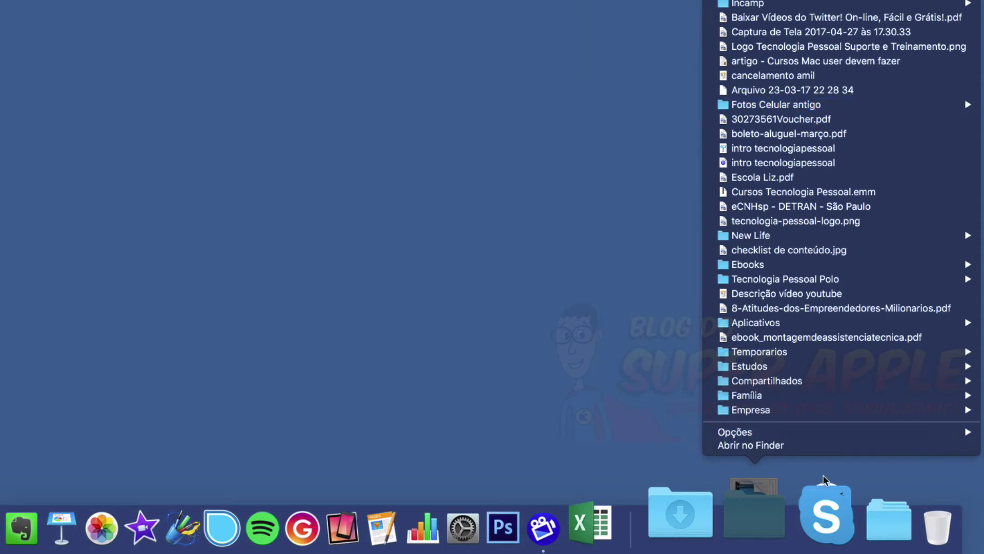
right_click(749, 521)
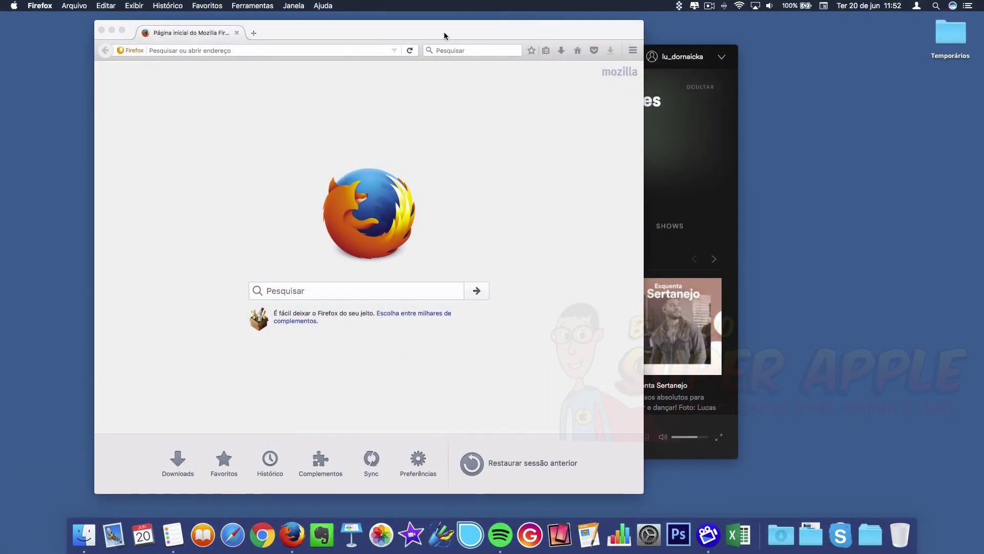
Spread out the Firefox and Spotify windows, and bring the Estudos reminders window and Firefox to the front.
left_click_drag(444, 32, 659, 55)
left_click_drag(289, 52, 190, 71)
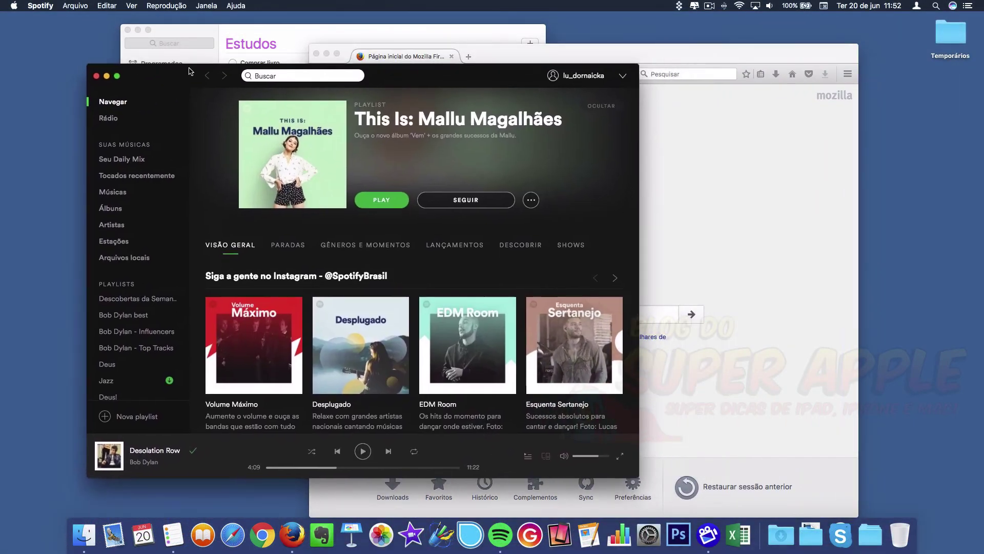
left_click(299, 33)
left_click(654, 54)
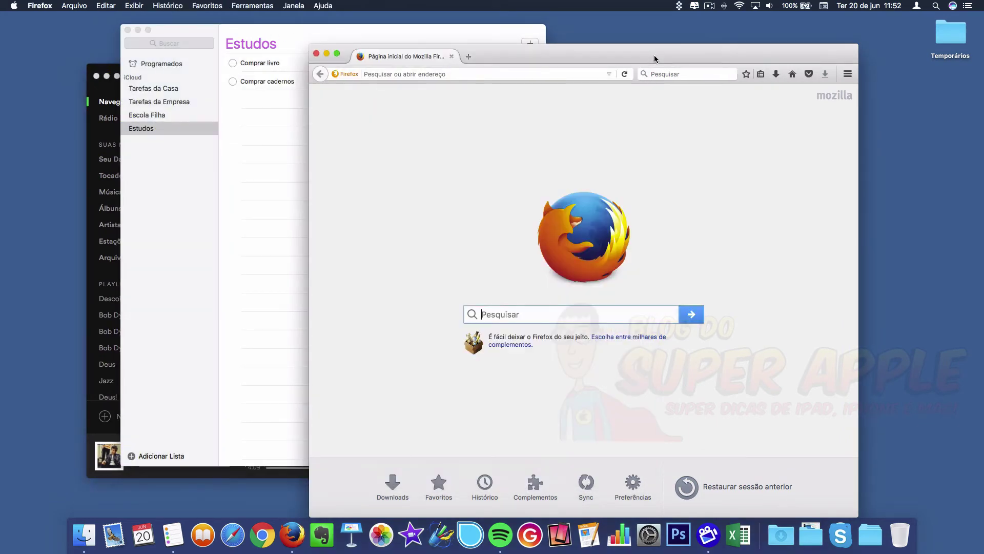
Minimize the Firefox, Estudos reminders and Spotify windows to the Dock.
left_click(327, 55)
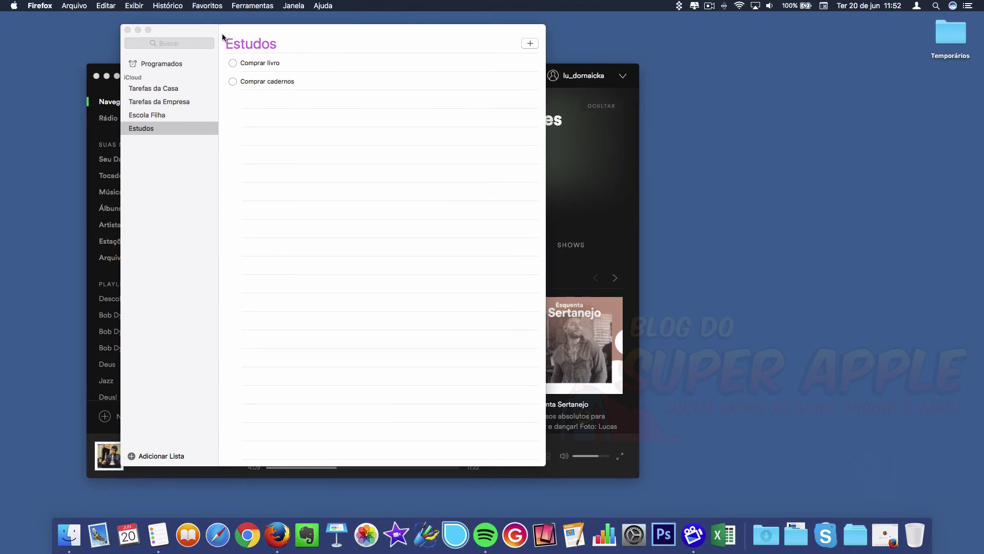
left_click(137, 30)
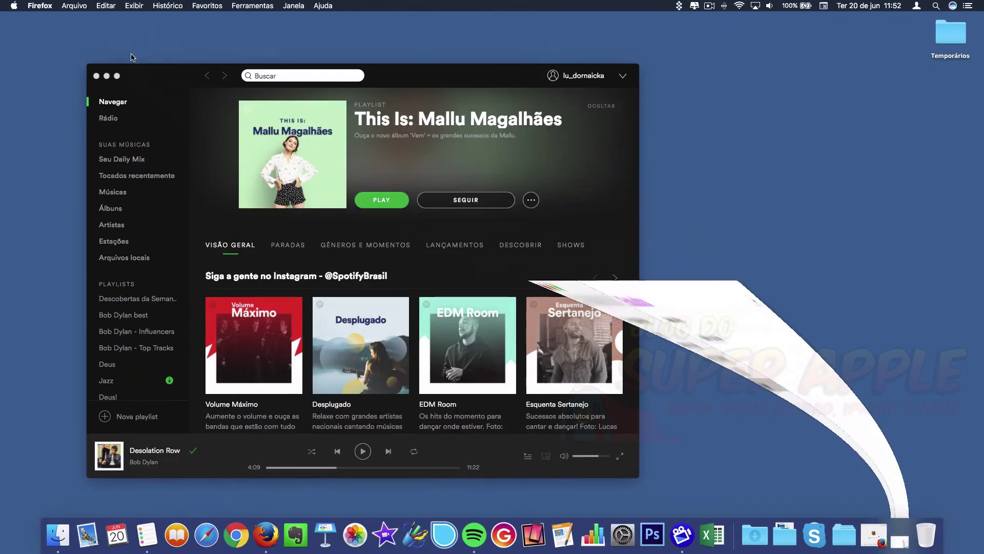
left_click(107, 76)
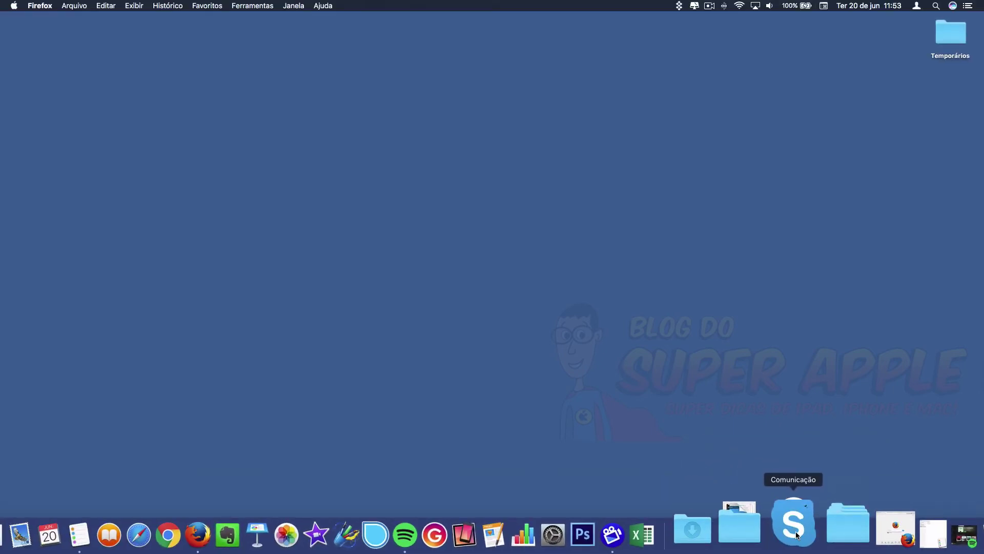
Open the Dock settings in Preferências do Sistema.
left_click(18, 7)
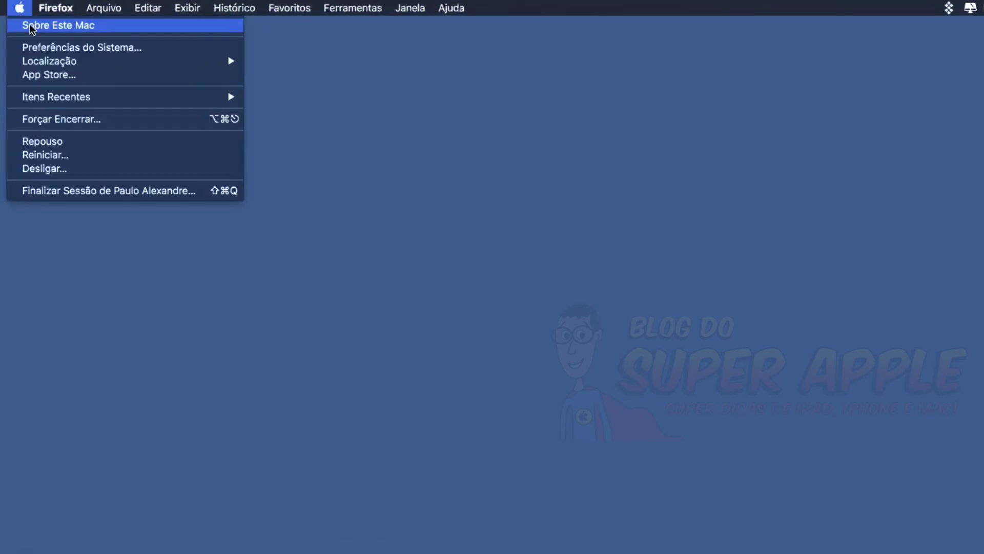
left_click(82, 47)
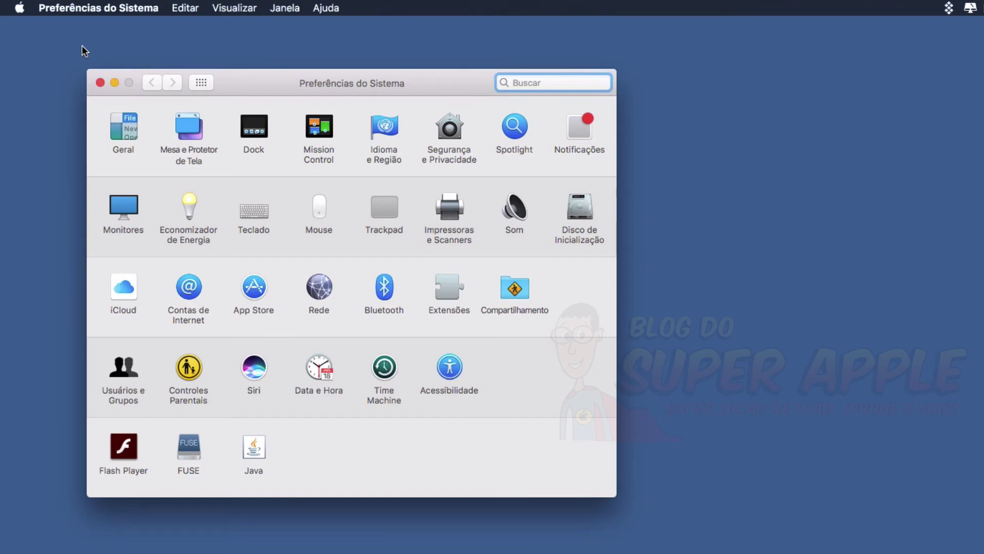
left_click(254, 130)
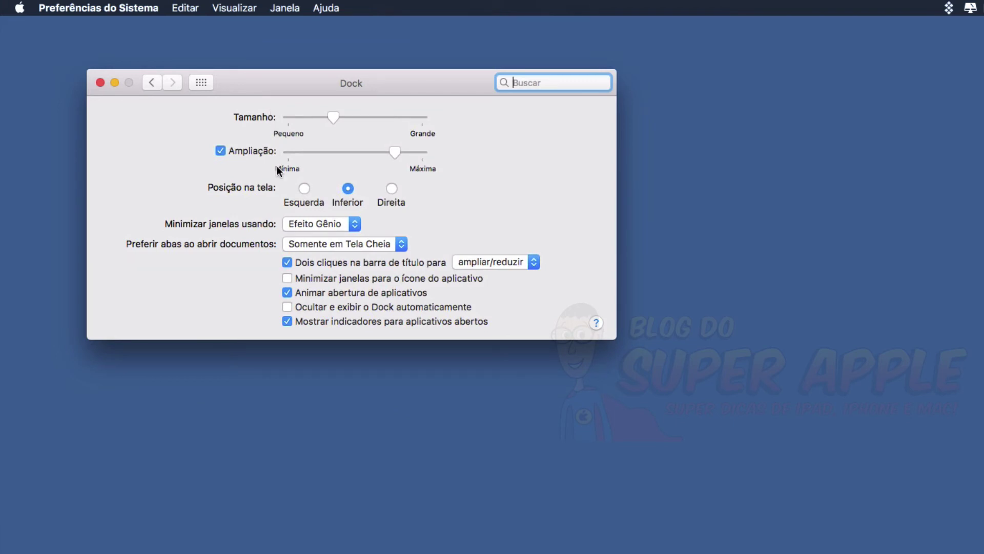
Enable the Dock option Minimizar janelas para o ícone do aplicativo and close the settings window.
left_click(287, 279)
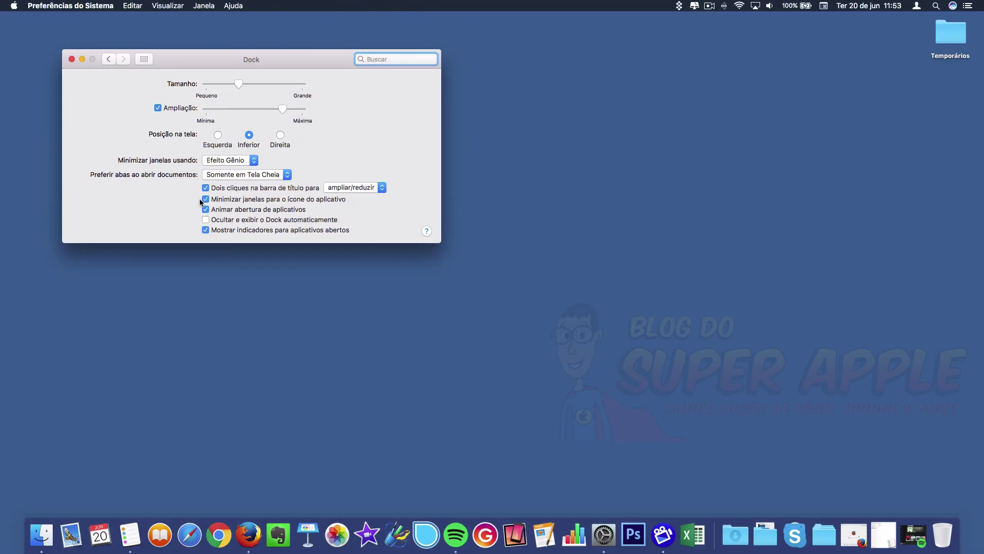
left_click(100, 83)
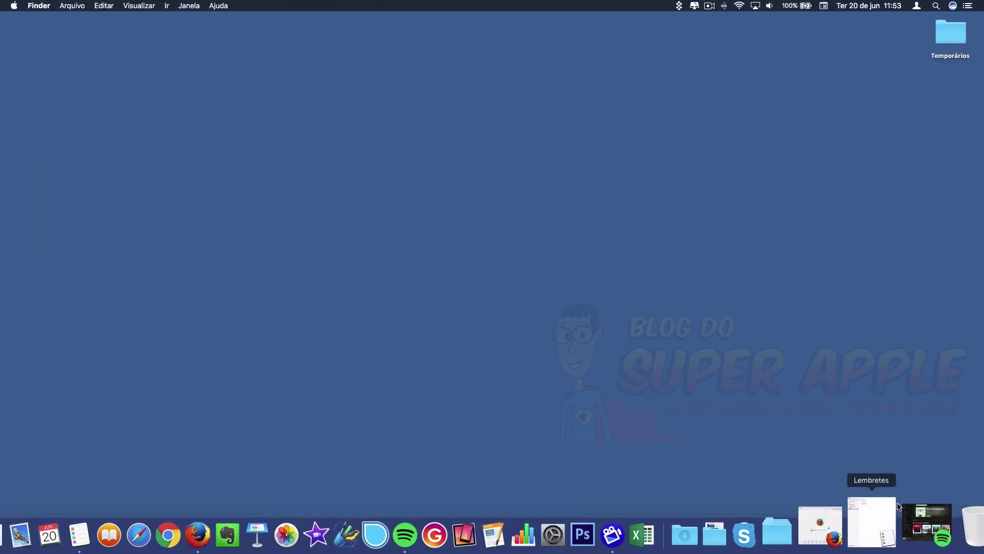
Restore the Lembretes, Spotify and Firefox windows from the Dock one at a time, minimizing each again into its application icon.
left_click(878, 528)
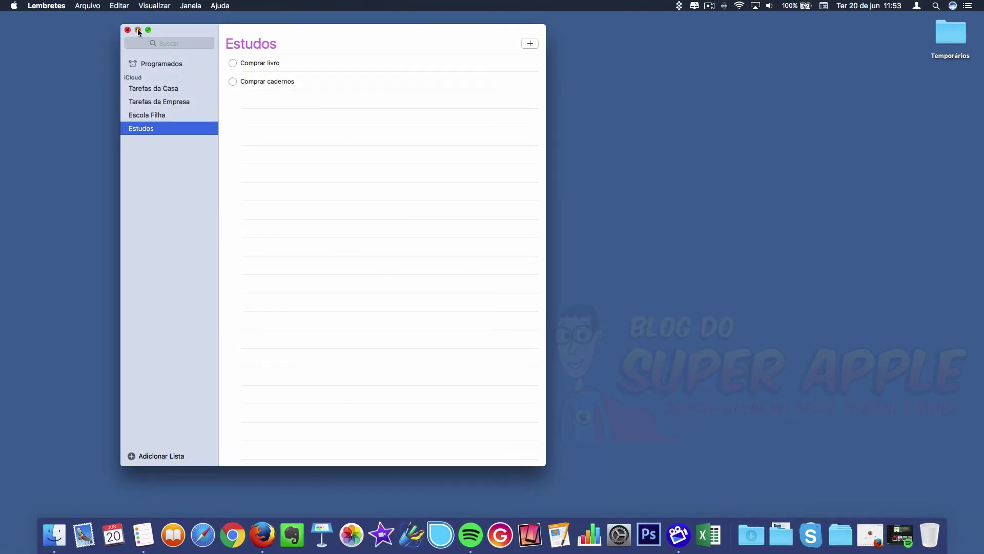
left_click(138, 28)
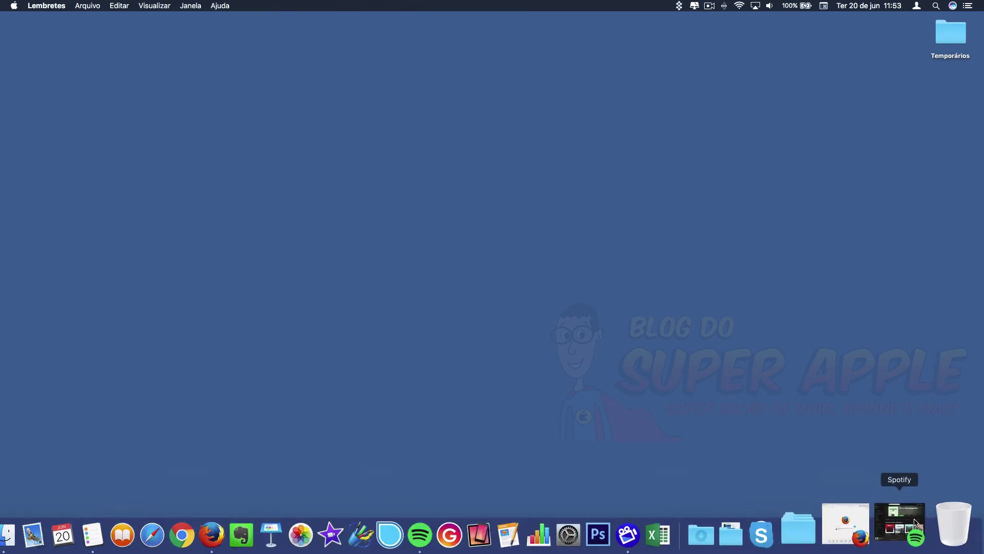
left_click(897, 520)
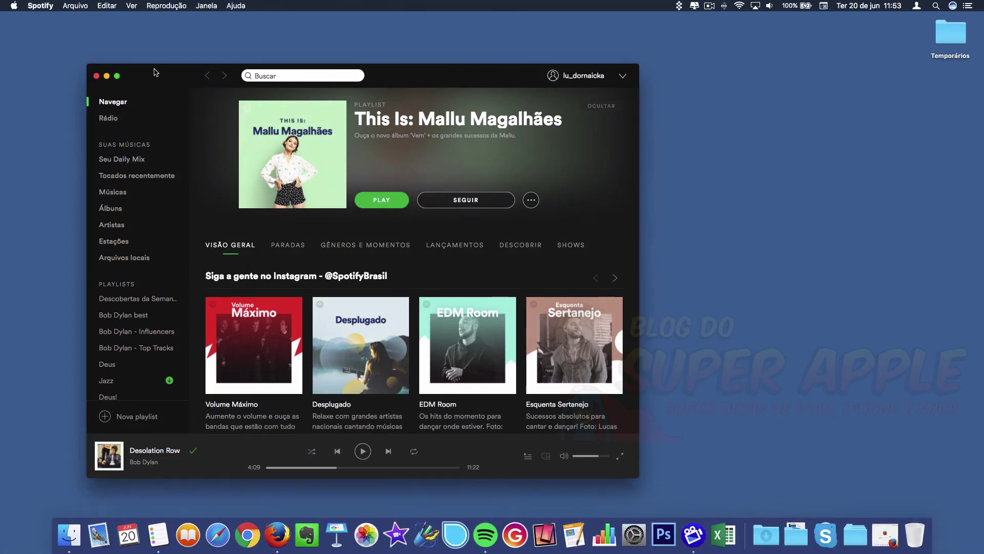
left_click_drag(164, 77, 159, 40)
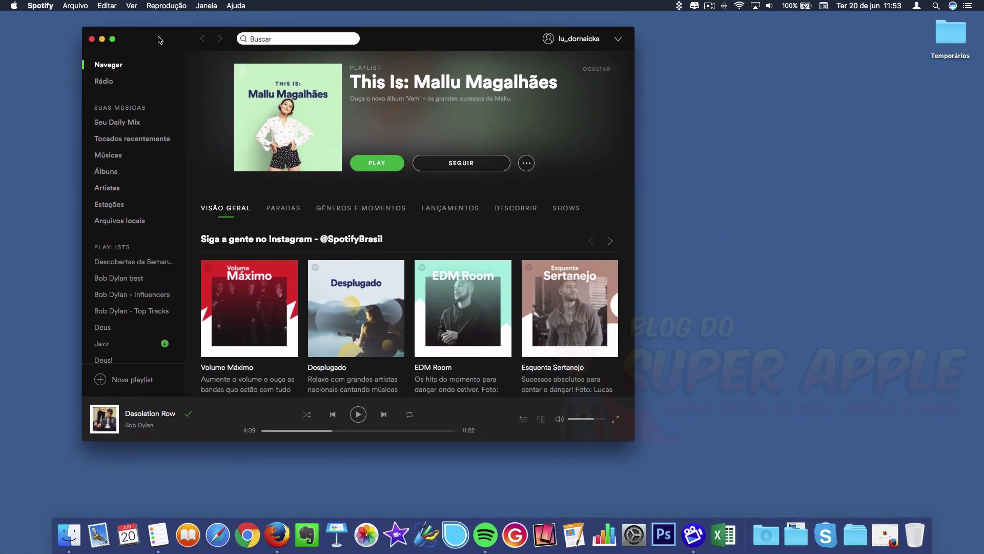
left_click(103, 39)
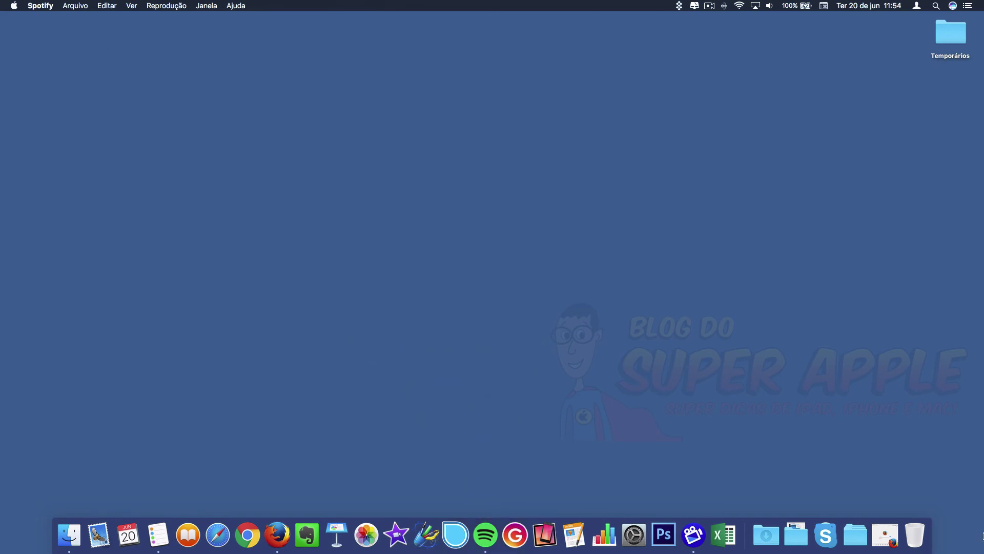
left_click(884, 536)
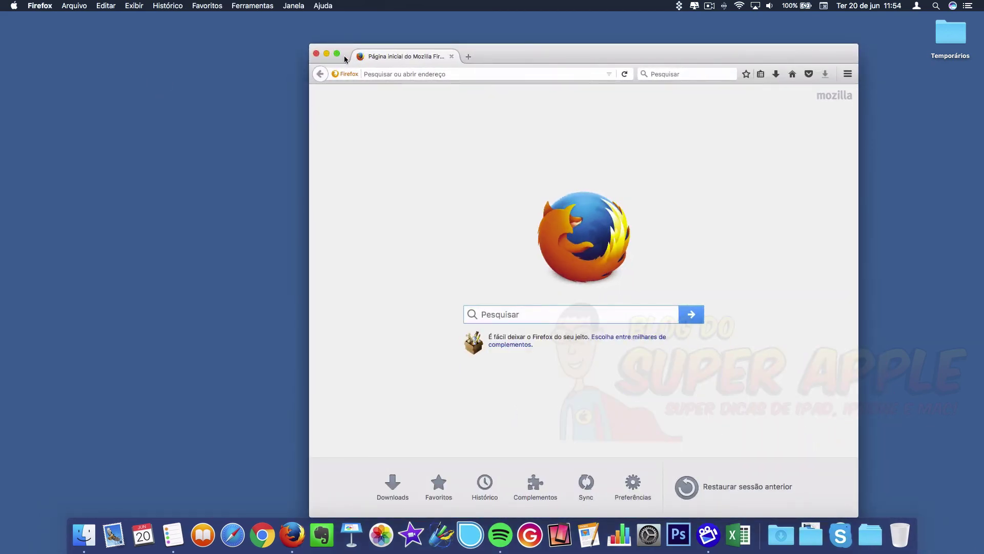
left_click(326, 53)
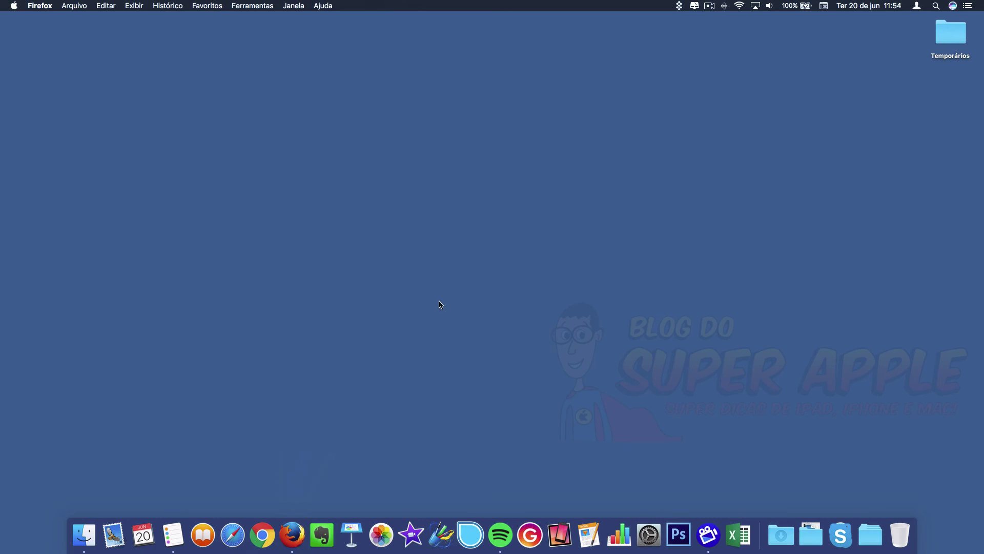